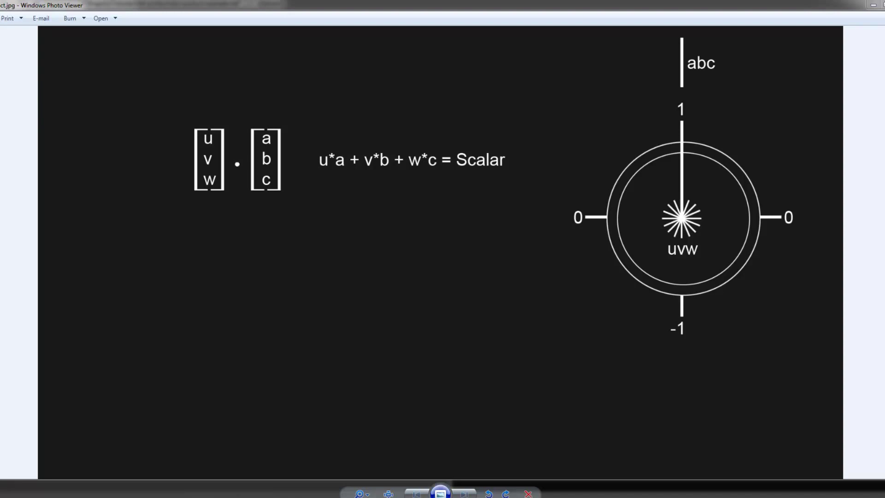
In Maya, orbit and dolly close around the wireframe pSphere1 and its green normal hairs
{"action": "key", "text": "alt+Tab"}
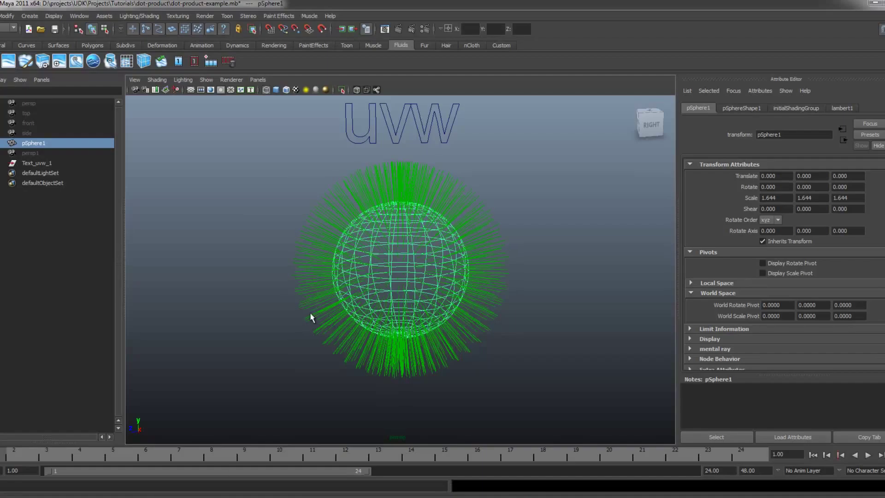
{"action": "mouse_move", "coordinate": [377, 229]}
{"action": "left_mouse_down", "text": "alt"}
{"action": "mouse_move", "coordinate": [388, 233]}
{"action": "mouse_move", "coordinate": [378, 218]}
{"action": "left_mouse_up", "text": "alt"}
{"action": "left_click_drag", "start_coordinate": [415, 256], "coordinate": [406, 263], "text": "alt"}
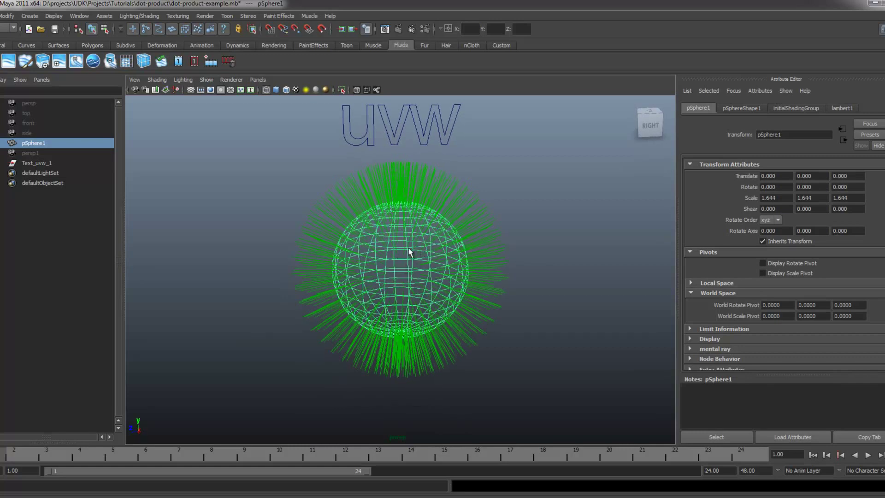
{"action": "mouse_move", "coordinate": [410, 252]}
{"action": "left_mouse_down", "text": "alt"}
{"action": "mouse_move", "coordinate": [449, 257]}
{"action": "mouse_move", "coordinate": [336, 263]}
{"action": "mouse_move", "coordinate": [410, 266]}
{"action": "left_mouse_up", "text": "alt"}
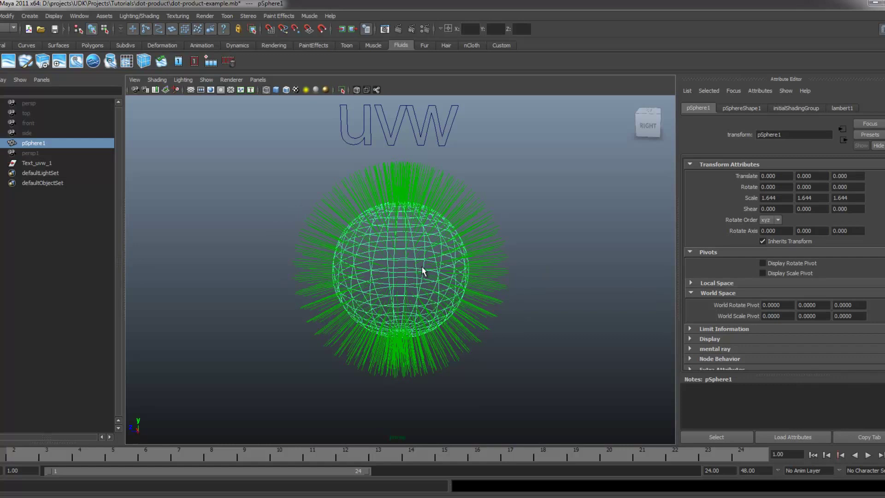
{"action": "mouse_move", "coordinate": [424, 272]}
{"action": "right_mouse_down", "text": "alt"}
{"action": "mouse_move", "coordinate": [366, 273]}
{"action": "mouse_move", "coordinate": [403, 287]}
{"action": "mouse_move", "coordinate": [384, 288]}
{"action": "mouse_move", "coordinate": [441, 292]}
{"action": "mouse_move", "coordinate": [415, 275]}
{"action": "right_mouse_up", "text": "alt"}
{"action": "mouse_move", "coordinate": [415, 275]}
{"action": "left_mouse_down", "text": "alt"}
{"action": "mouse_move", "coordinate": [405, 273]}
{"action": "mouse_move", "coordinate": [412, 276]}
{"action": "left_mouse_up", "text": "alt"}
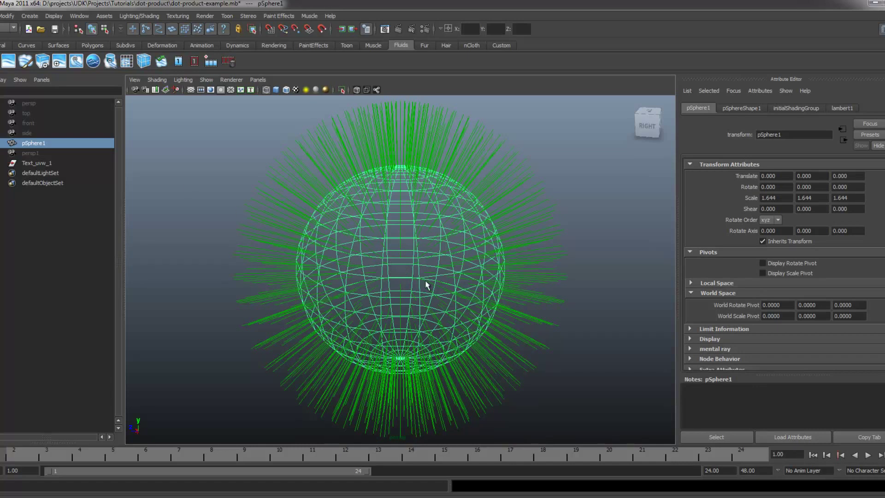
{"action": "left_click_drag", "start_coordinate": [402, 262], "coordinate": [401, 257], "text": "alt"}
{"action": "left_click_drag", "start_coordinate": [389, 242], "coordinate": [432, 251], "text": "alt"}
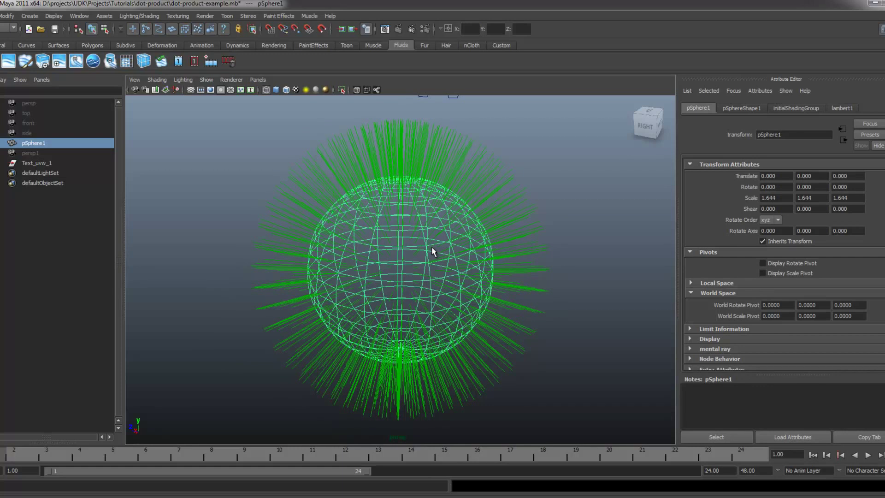
{"action": "right_click_drag", "start_coordinate": [432, 249], "coordinate": [419, 263], "text": "alt"}
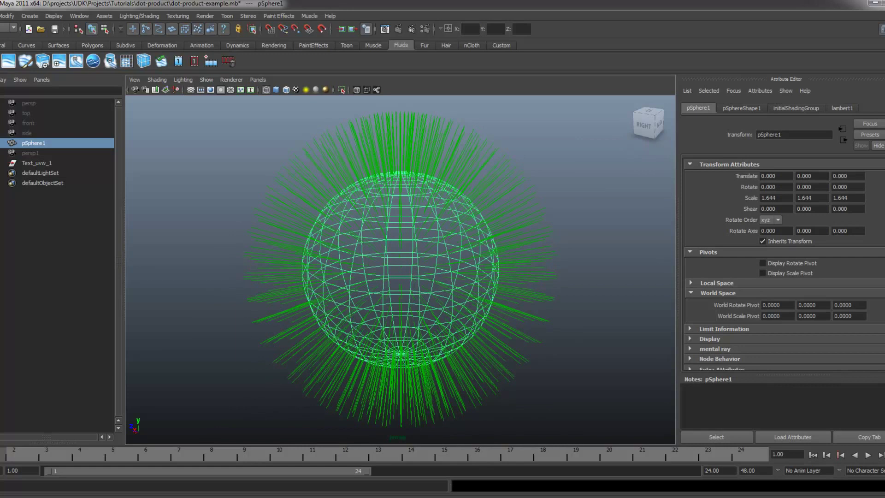
In UDK's dot-product-demo material, inspect the UV TexCoord, AB constant and Dot nodes
{"action": "mouse_move", "coordinate": [220, 496]}
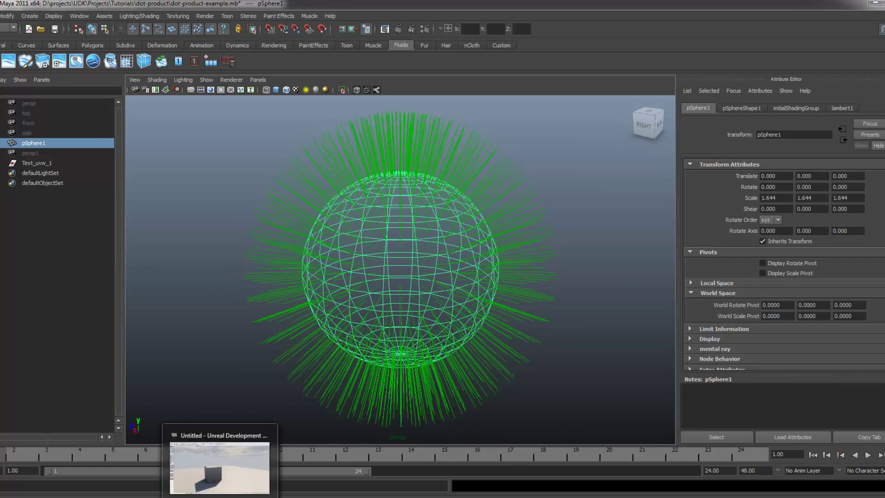
{"action": "left_click", "coordinate": [220, 496]}
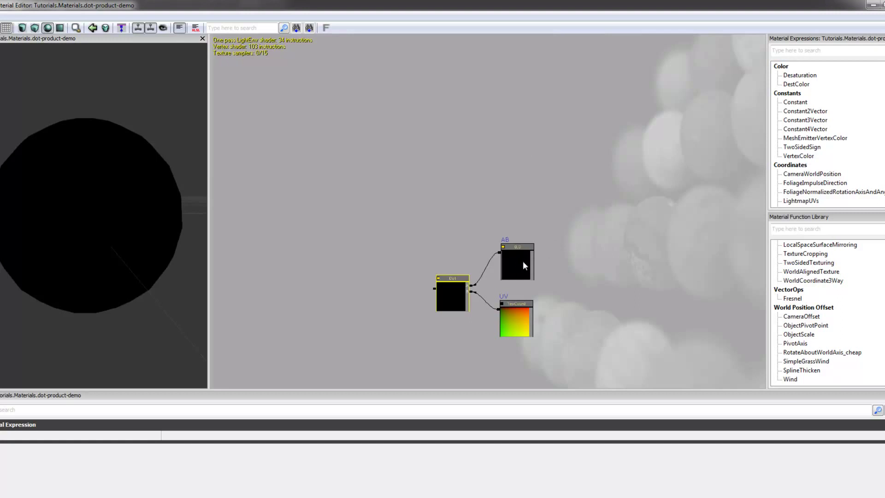
{"action": "left_click", "coordinate": [511, 305]}
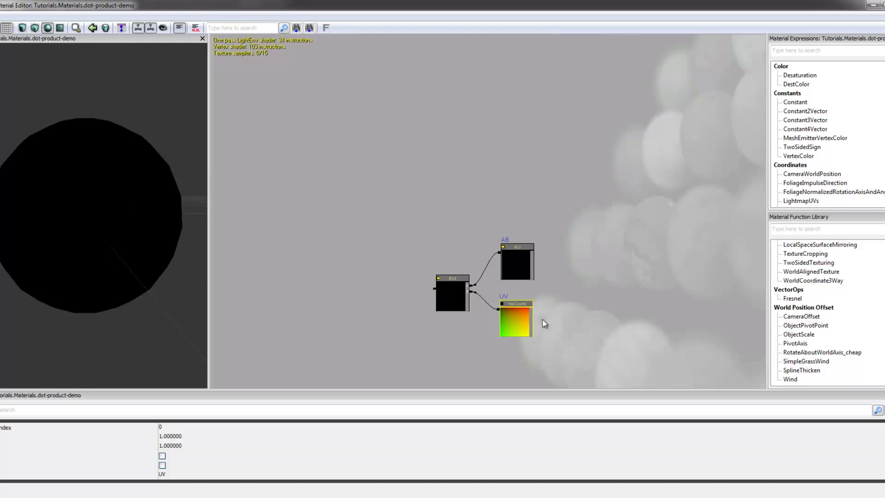
{"action": "left_click", "coordinate": [518, 263]}
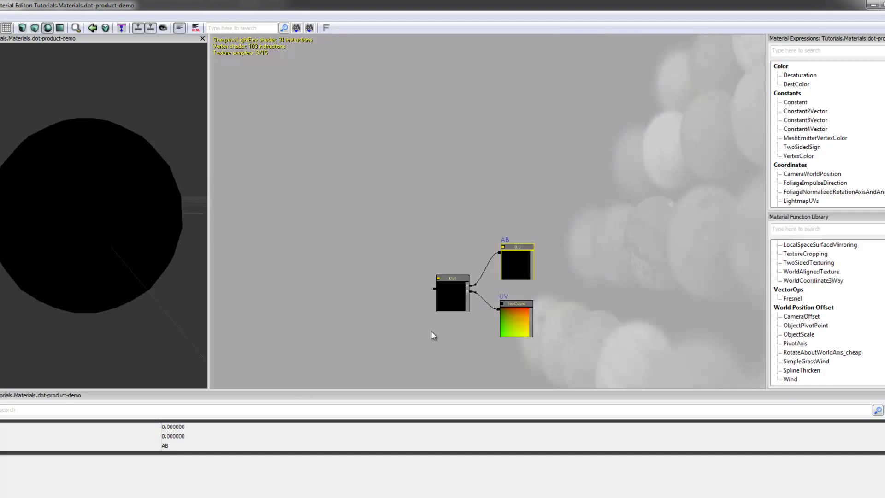
{"action": "left_click", "coordinate": [466, 279]}
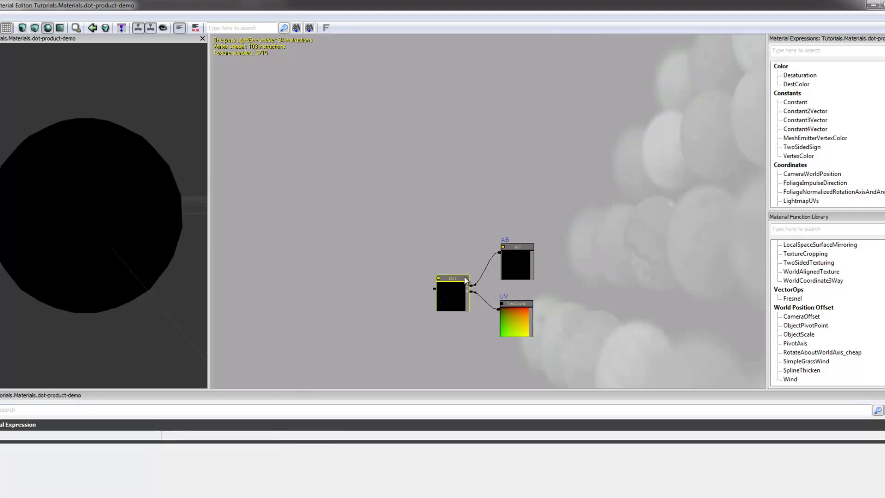
Switch the preview to a plane and set the AB constant's first value to 1
{"action": "left_click", "coordinate": [60, 27]}
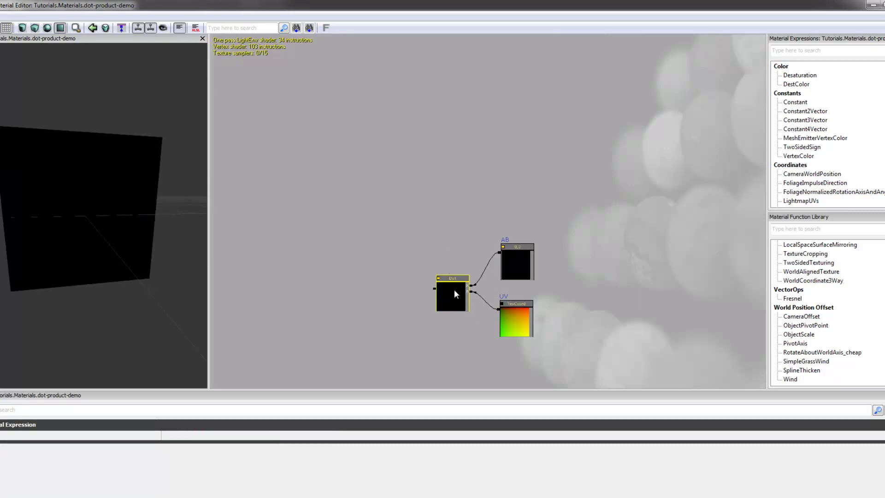
{"action": "left_click", "coordinate": [518, 259]}
{"action": "left_click", "coordinate": [202, 428]}
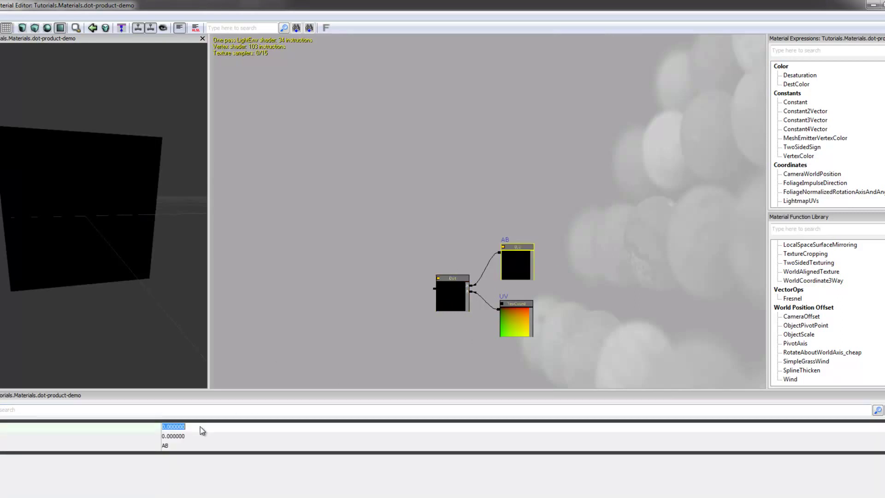
{"action": "type", "text": "1"}
{"action": "key", "text": "Return"}
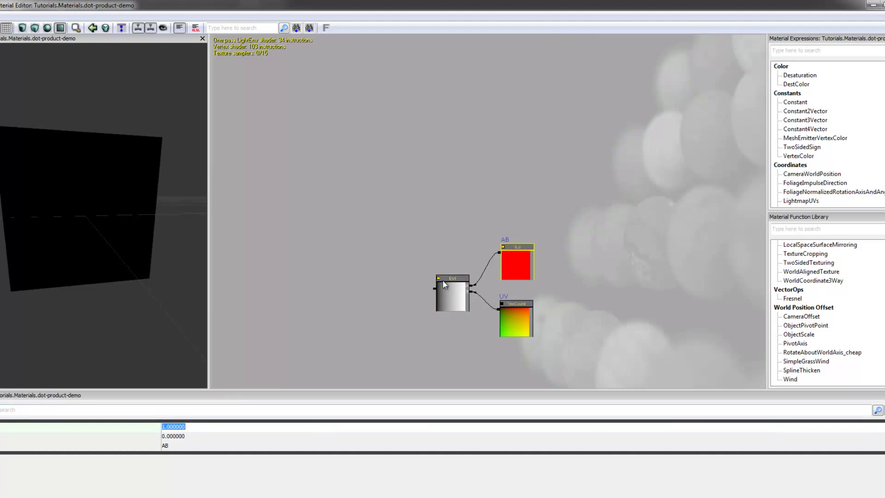
{"action": "left_click", "coordinate": [453, 300]}
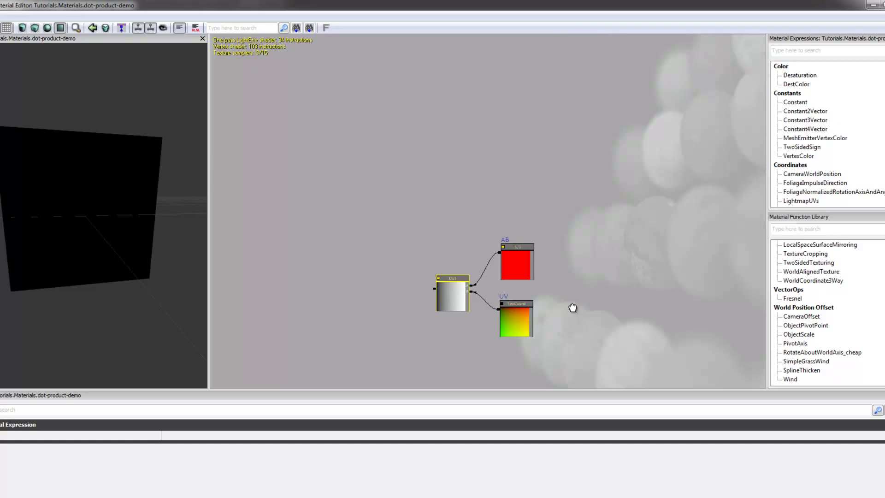
Bring the Fake Light network into view and inspect the normal-map Texture Sample
{"action": "left_click_drag", "start_coordinate": [573, 306], "coordinate": [572, 197]}
{"action": "left_click_drag", "start_coordinate": [572, 261], "coordinate": [555, 218]}
{"action": "left_click", "coordinate": [515, 294]}
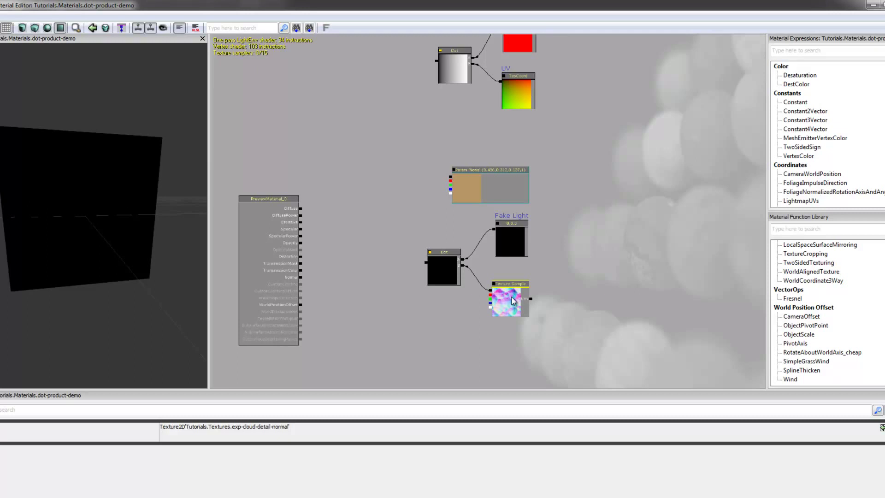
{"action": "left_click_drag", "start_coordinate": [413, 209], "coordinate": [419, 198]}
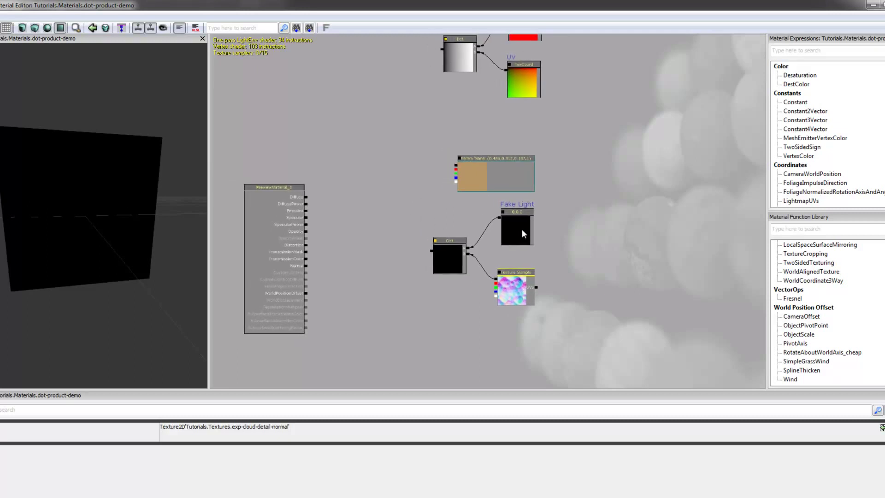
Set the Fake Light constant's second and third values to 1, giving 0, 1, 1
{"action": "left_click", "coordinate": [516, 226]}
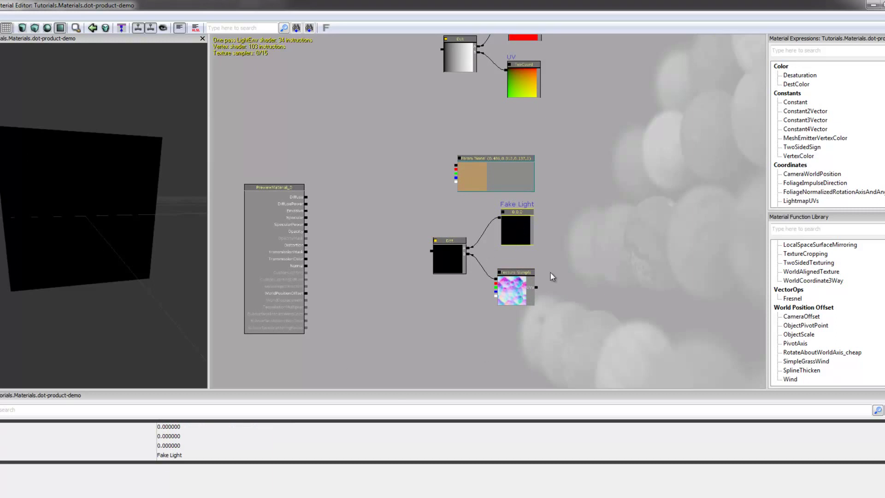
{"action": "left_click", "coordinate": [190, 446]}
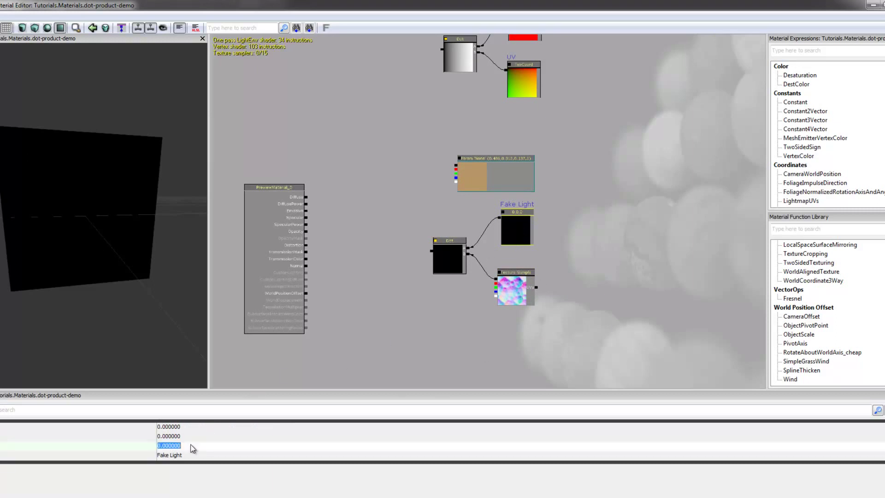
{"action": "type", "text": "1"}
{"action": "key", "text": "Return"}
{"action": "left_click", "coordinate": [200, 436]}
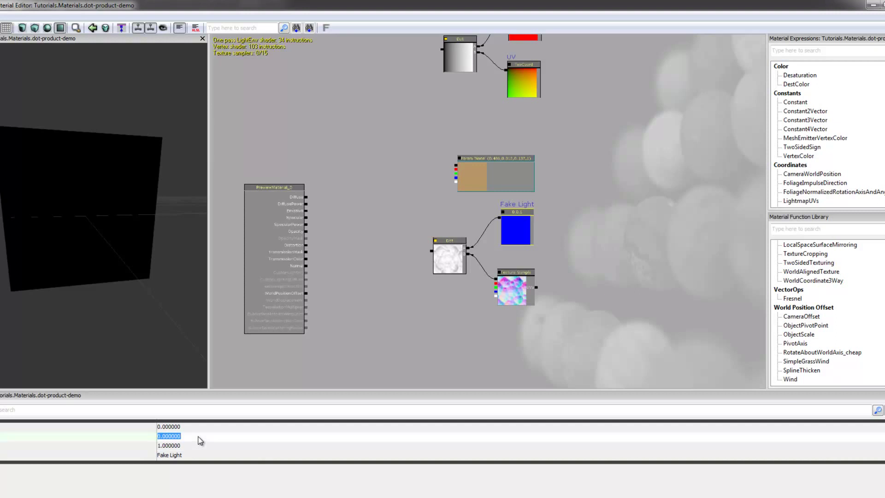
{"action": "type", "text": "1"}
{"action": "key", "text": "Return"}
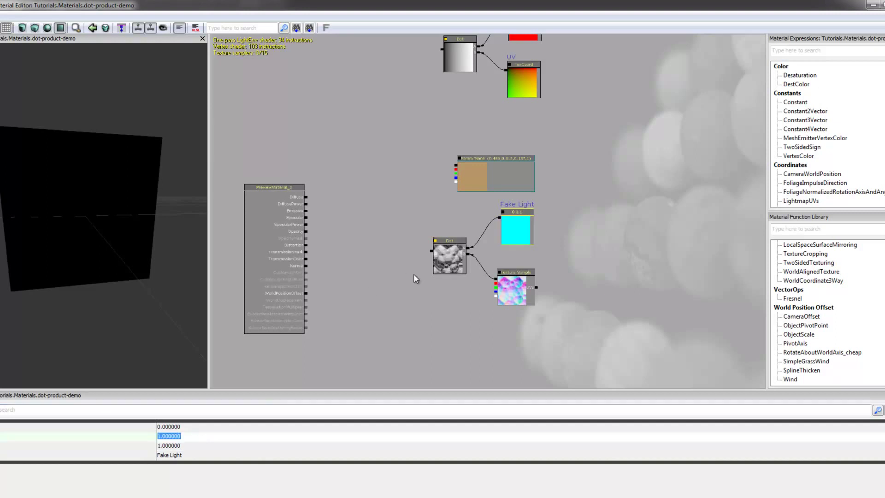
{"action": "left_click", "coordinate": [402, 201]}
Add a Multiply of the Dot and tan colour parameter and wire it into Emissive
{"action": "left_click", "coordinate": [400, 201]}
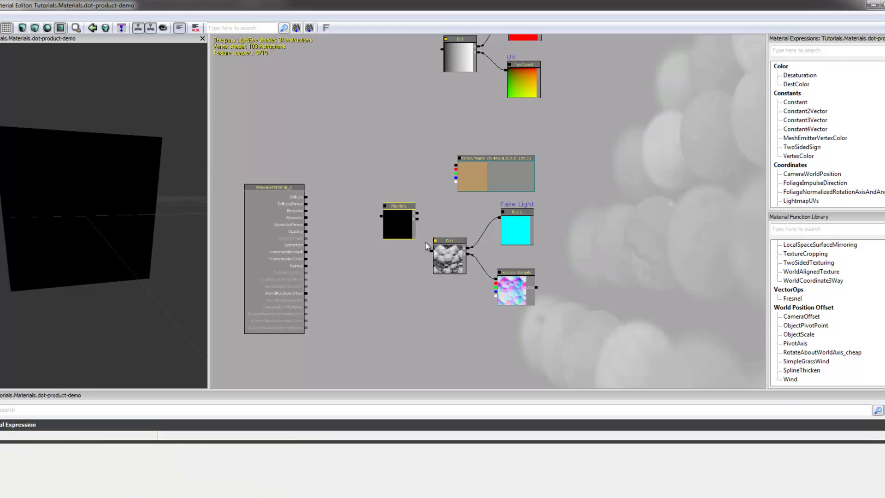
{"action": "left_click_drag", "start_coordinate": [430, 253], "coordinate": [417, 219]}
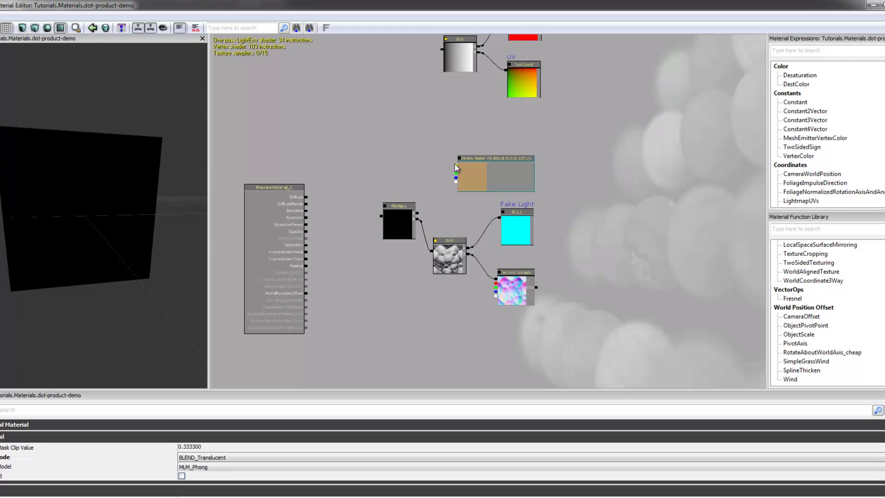
{"action": "left_click_drag", "start_coordinate": [456, 165], "coordinate": [417, 214]}
{"action": "left_click_drag", "start_coordinate": [323, 220], "coordinate": [308, 212]}
{"action": "left_click_drag", "start_coordinate": [152, 256], "coordinate": [115, 270]}
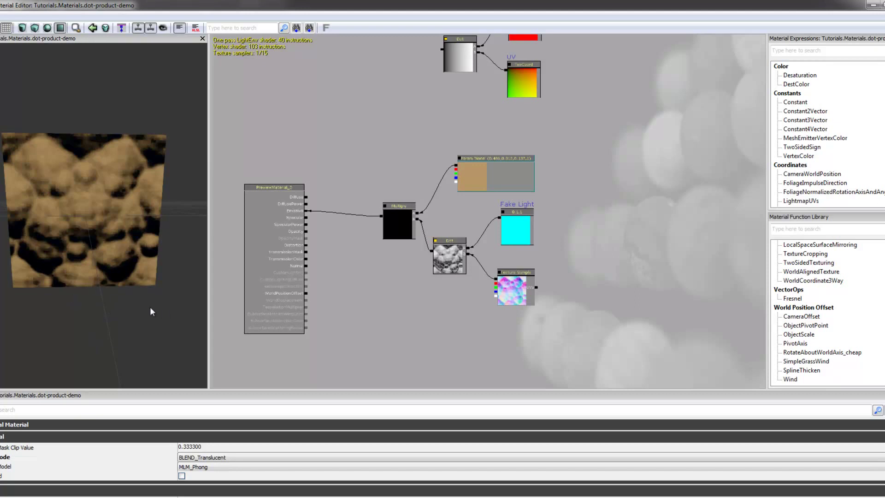
{"action": "left_click", "coordinate": [516, 233]}
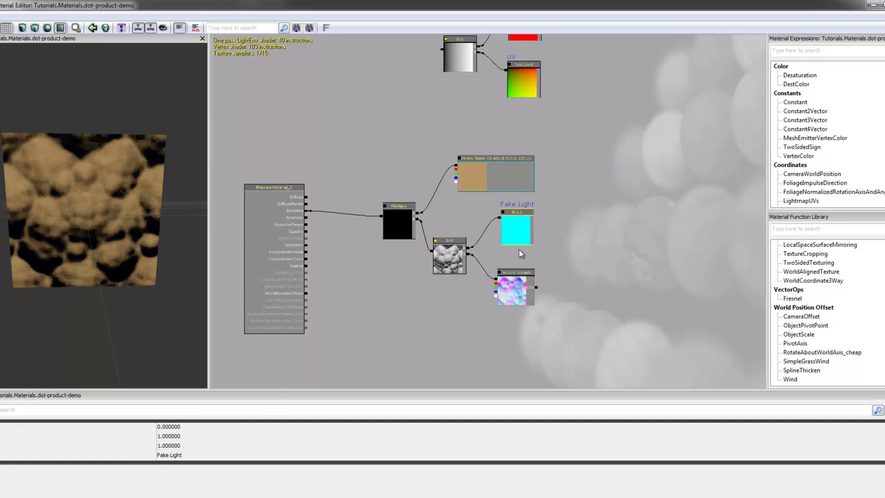
Set the Fake Light's first two values to 0.5 and tilt the preview plane
{"action": "left_click", "coordinate": [189, 428]}
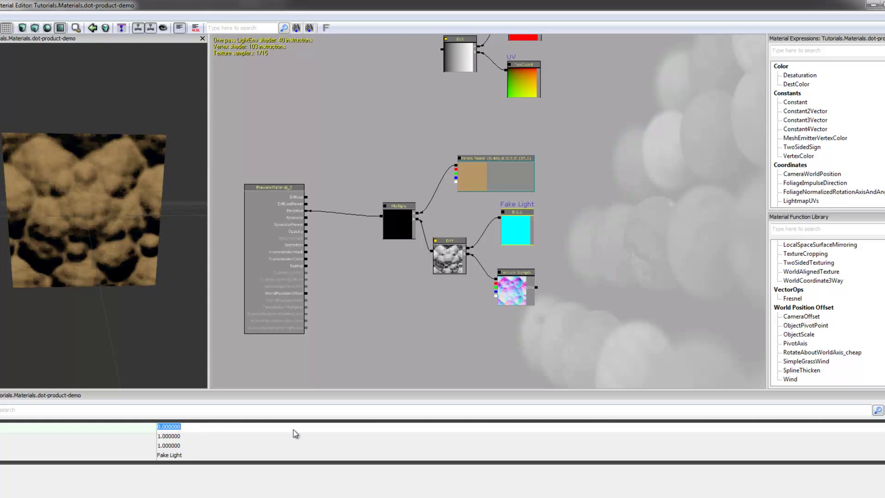
{"action": "type", "text": "0.5"}
{"action": "key", "text": "Return"}
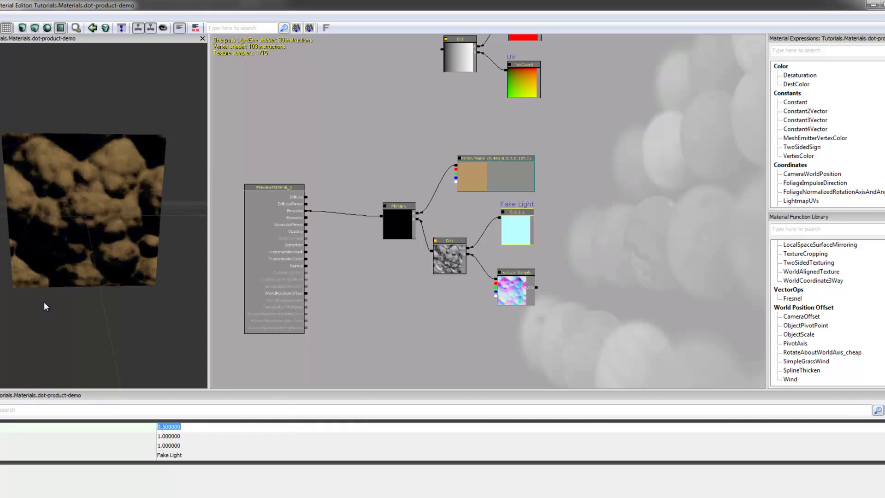
{"action": "left_click", "coordinate": [189, 437]}
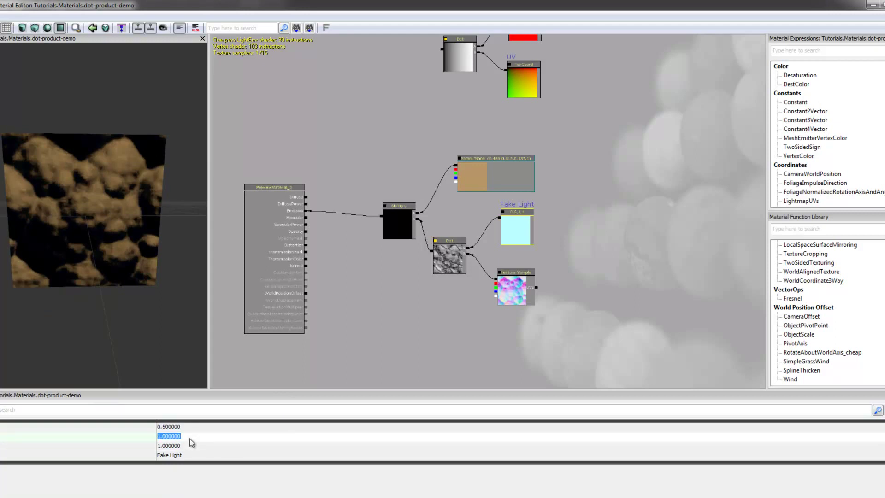
{"action": "type", "text": "0.5"}
{"action": "key", "text": "Return"}
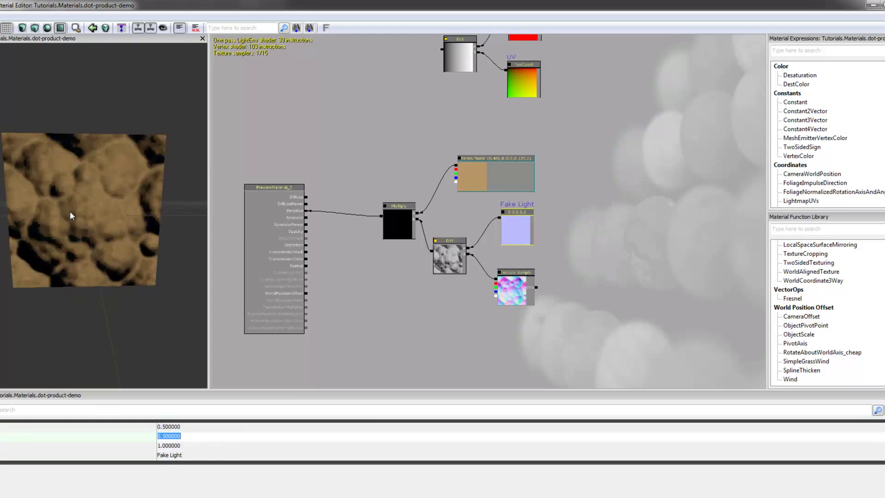
{"action": "left_click_drag", "start_coordinate": [118, 208], "coordinate": [117, 193]}
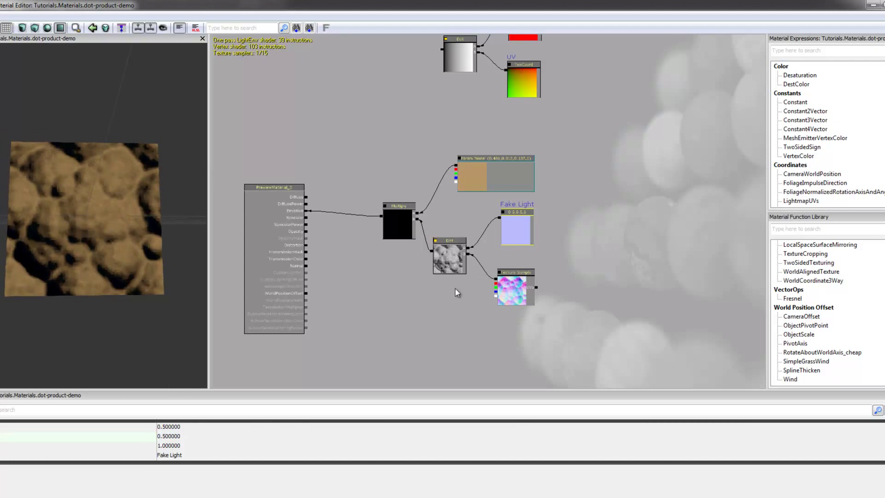
Recheck the normal-map Texture Sample and Fake Light values against the turned preview
{"action": "mouse_move", "coordinate": [450, 299]}
{"action": "left_mouse_down"}
{"action": "mouse_move", "coordinate": [460, 306]}
{"action": "mouse_move", "coordinate": [429, 282]}
{"action": "mouse_move", "coordinate": [442, 285]}
{"action": "left_mouse_up"}
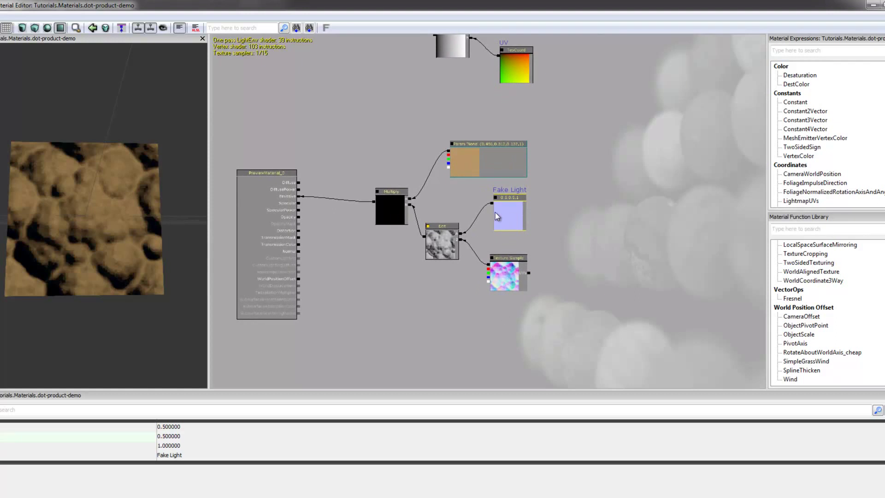
{"action": "left_click", "coordinate": [509, 273]}
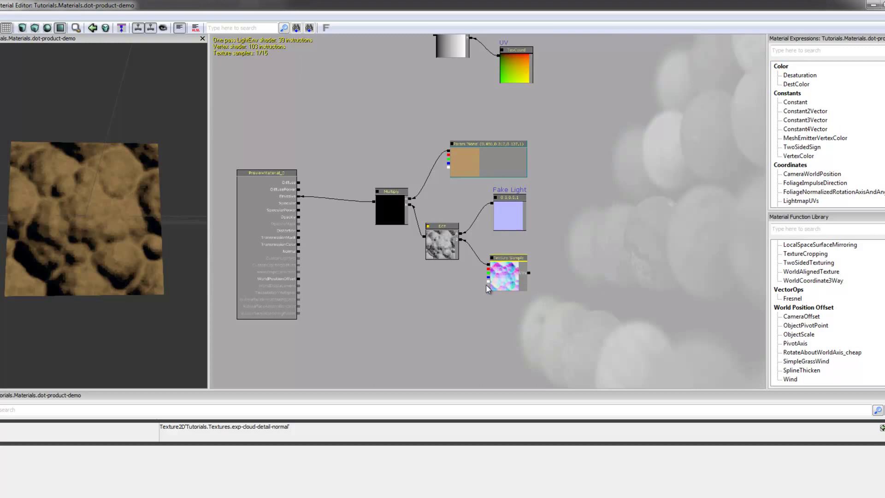
{"action": "left_click_drag", "start_coordinate": [513, 246], "coordinate": [510, 275]}
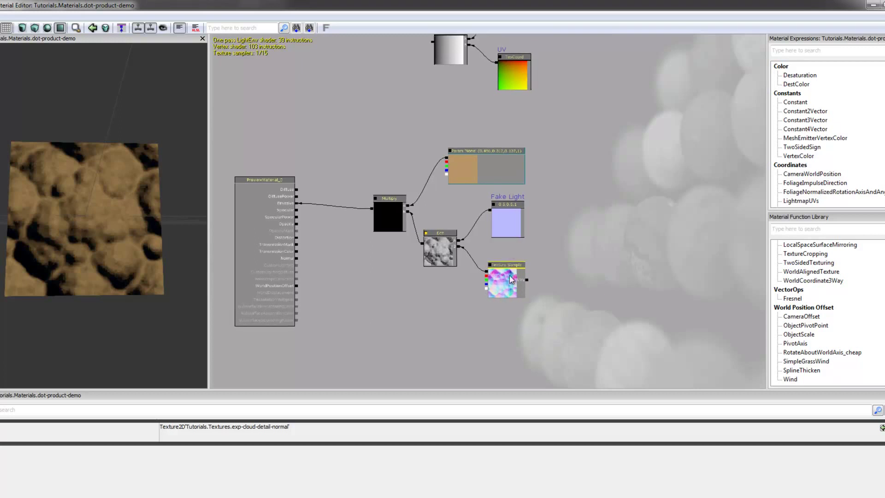
{"action": "left_click", "coordinate": [508, 215]}
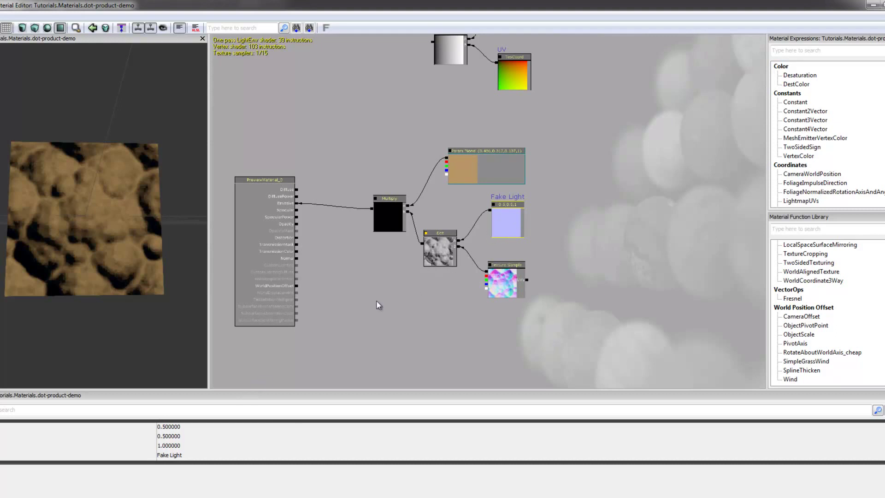
{"action": "left_click_drag", "start_coordinate": [147, 195], "coordinate": [130, 199]}
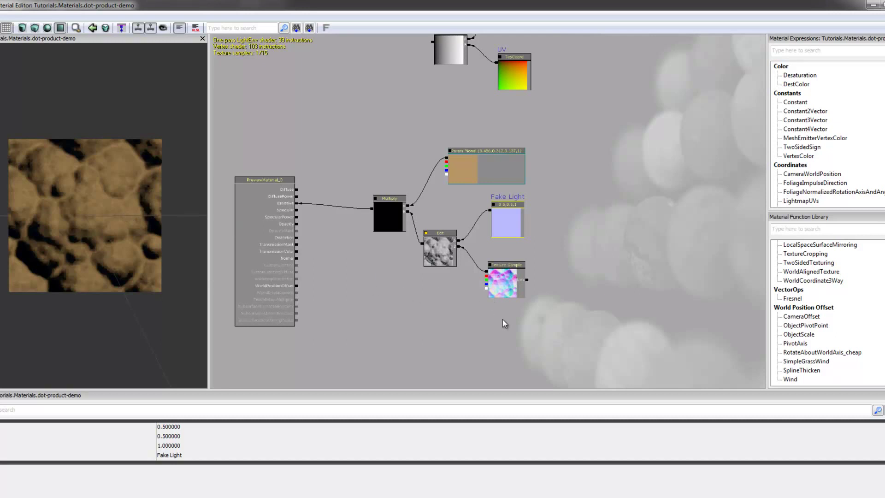
{"action": "left_click_drag", "start_coordinate": [503, 319], "coordinate": [508, 288]}
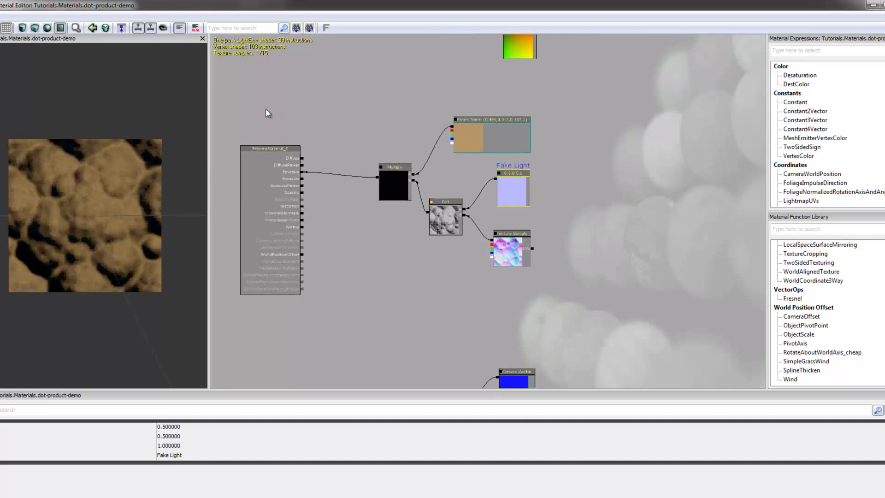
Break the smoke shading link from Emissive and switch the preview to a sphere
{"action": "right_click", "coordinate": [302, 172]}
{"action": "left_click", "coordinate": [330, 167]}
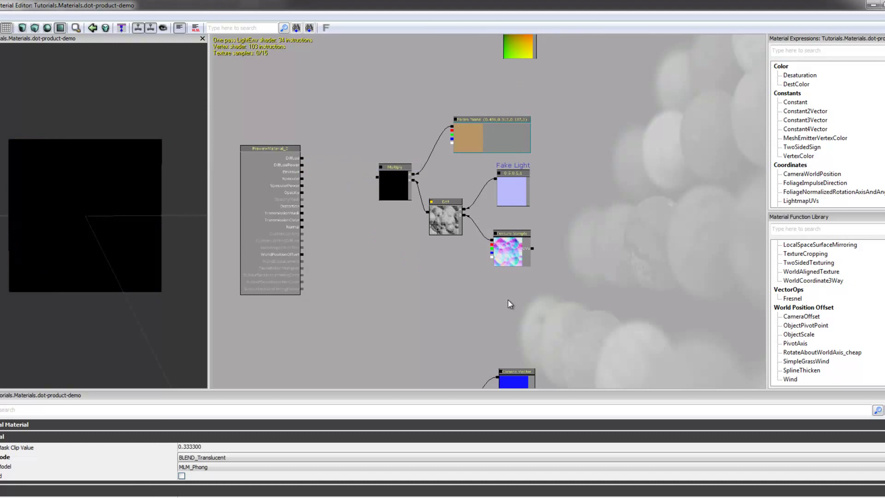
{"action": "left_click_drag", "start_coordinate": [509, 300], "coordinate": [483, 254]}
{"action": "left_click", "coordinate": [47, 27]}
Wire the Camera Vector dot Normal Vector result into Emissive and rotate the sphere
{"action": "left_click_drag", "start_coordinate": [432, 329], "coordinate": [311, 89]}
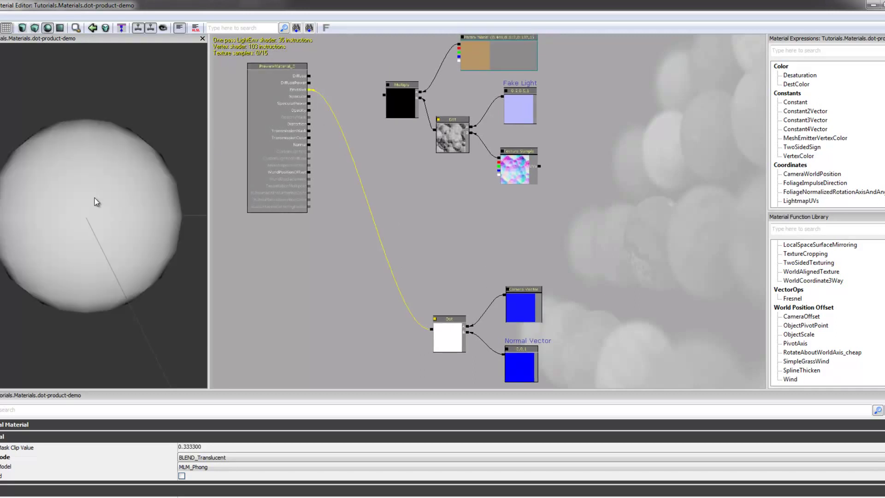
{"action": "left_click_drag", "start_coordinate": [95, 202], "coordinate": [51, 245]}
{"action": "left_click_drag", "start_coordinate": [517, 332], "coordinate": [516, 300]}
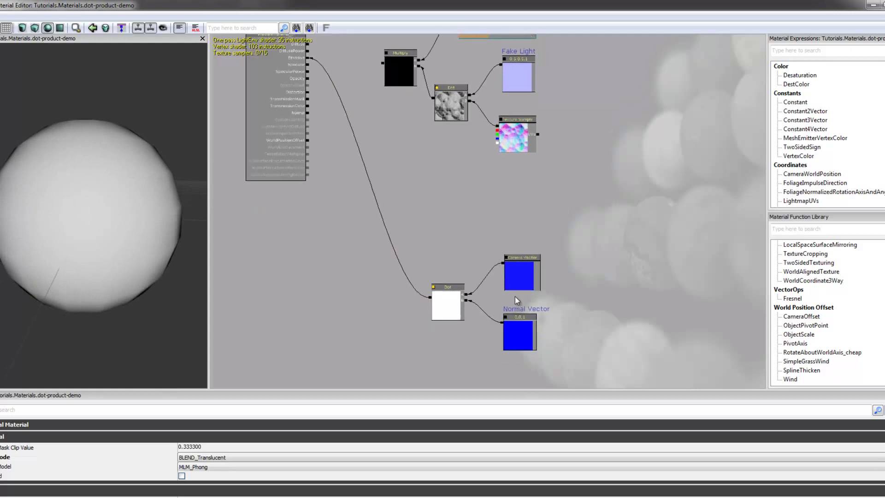
{"action": "left_click_drag", "start_coordinate": [441, 231], "coordinate": [469, 244]}
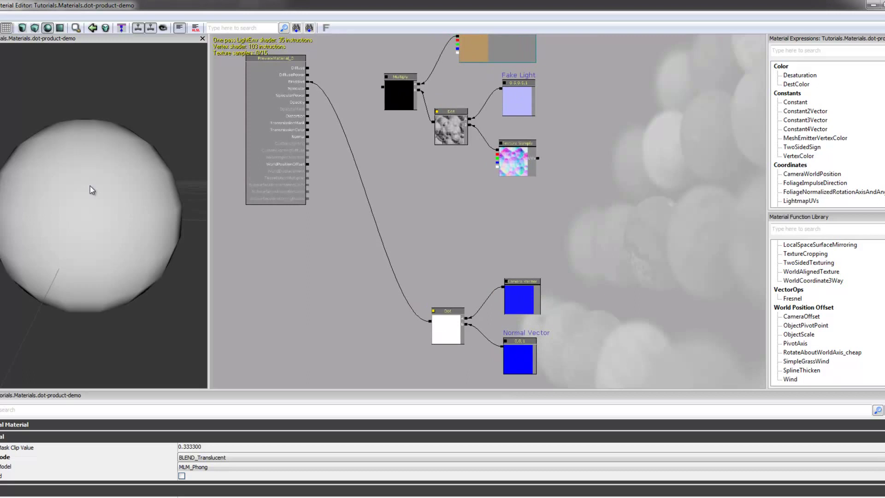
{"action": "left_click_drag", "start_coordinate": [90, 187], "coordinate": [113, 224]}
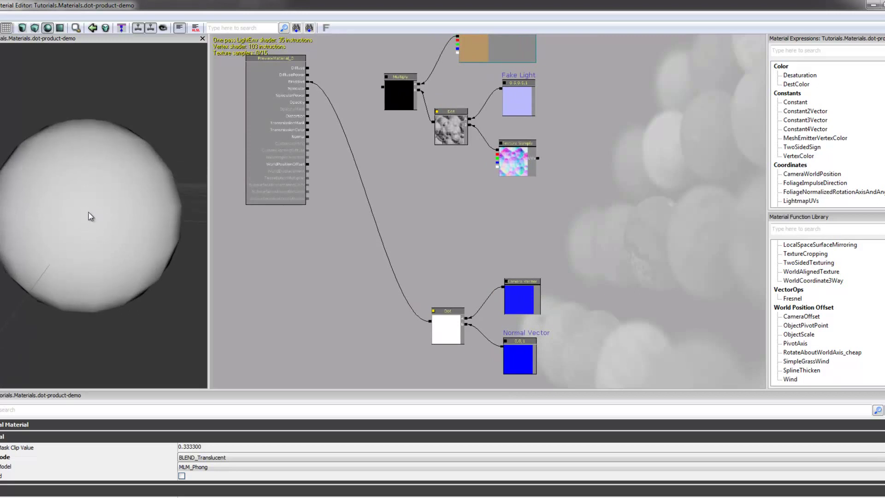
{"action": "mouse_move", "coordinate": [89, 213]}
{"action": "left_mouse_down"}
{"action": "mouse_move", "coordinate": [34, 213]}
{"action": "mouse_move", "coordinate": [1, 201]}
{"action": "left_mouse_up"}
Insert a OneMinus between the Dot and Emissive, then orbit the rim-glowing sphere
{"action": "scroll", "coordinate": [876, 119], "scroll_direction": "down", "scroll_amount": 15}
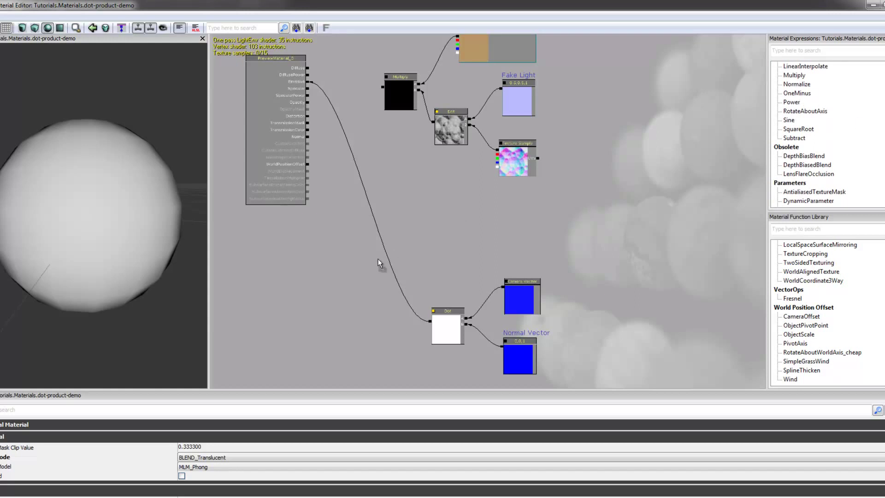
{"action": "left_click_drag", "start_coordinate": [414, 325], "coordinate": [414, 275]}
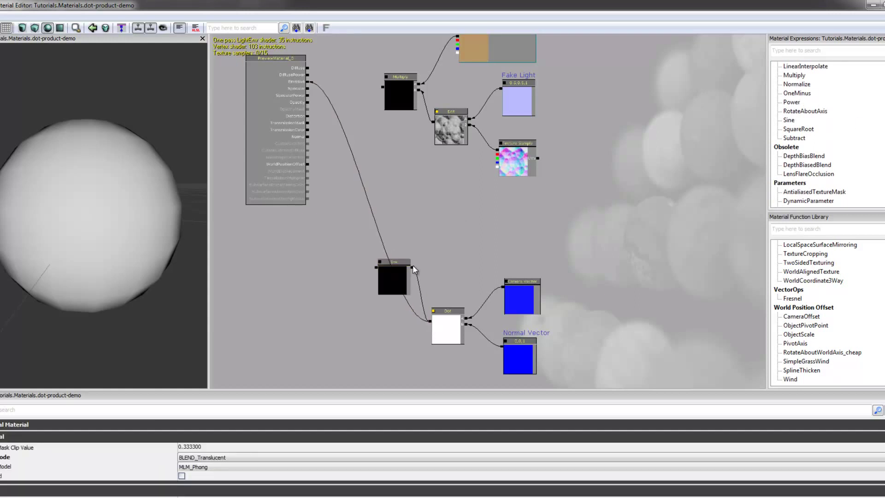
{"action": "left_click_drag", "start_coordinate": [376, 267], "coordinate": [308, 82]}
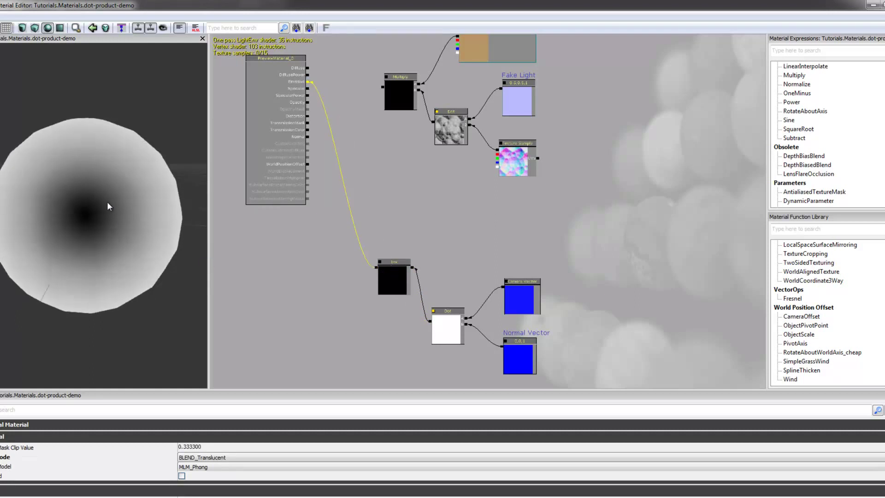
{"action": "left_click_drag", "start_coordinate": [107, 206], "coordinate": [93, 174]}
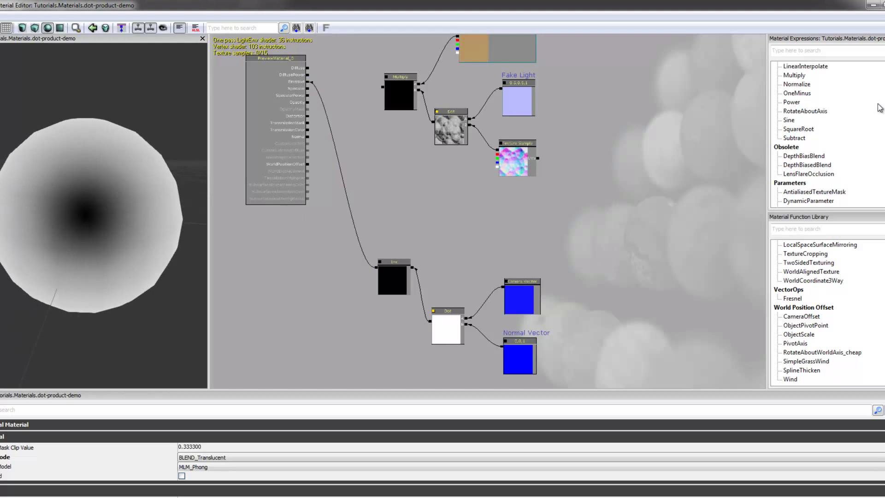
{"action": "left_click_drag", "start_coordinate": [86, 189], "coordinate": [89, 188]}
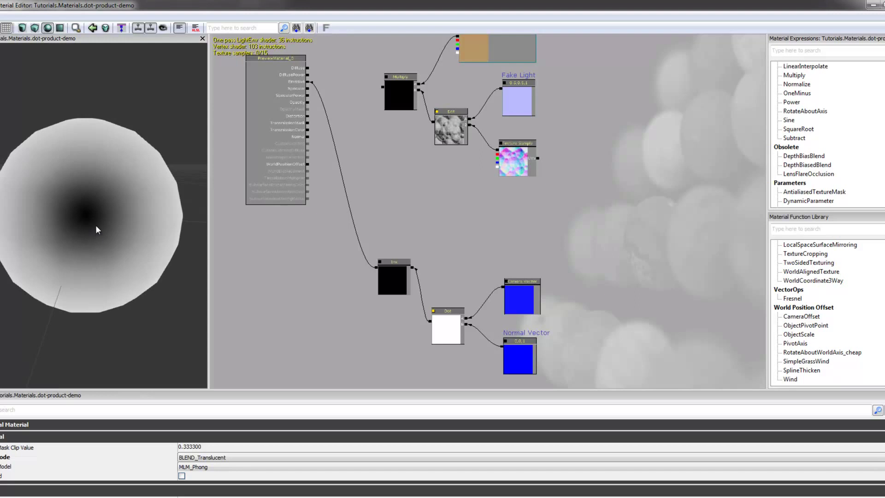
{"action": "left_click_drag", "start_coordinate": [90, 213], "coordinate": [86, 213]}
{"action": "left_click", "coordinate": [383, 277]}
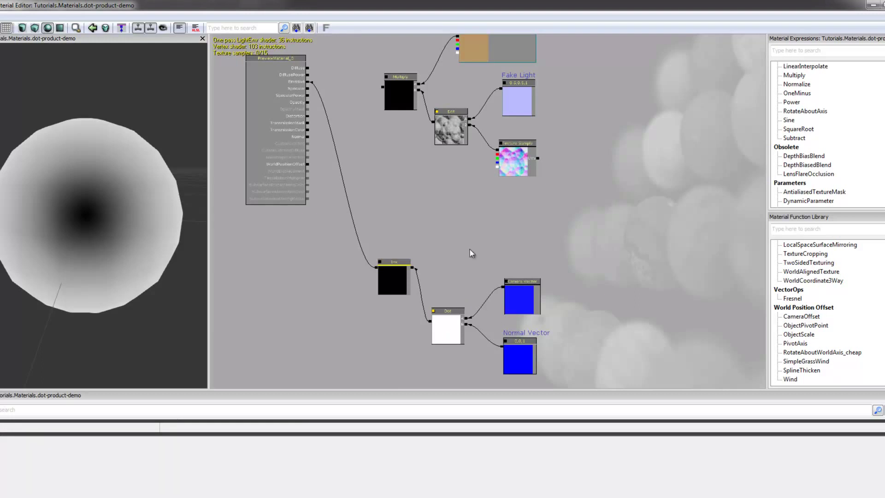
{"action": "left_click_drag", "start_coordinate": [470, 253], "coordinate": [452, 203]}
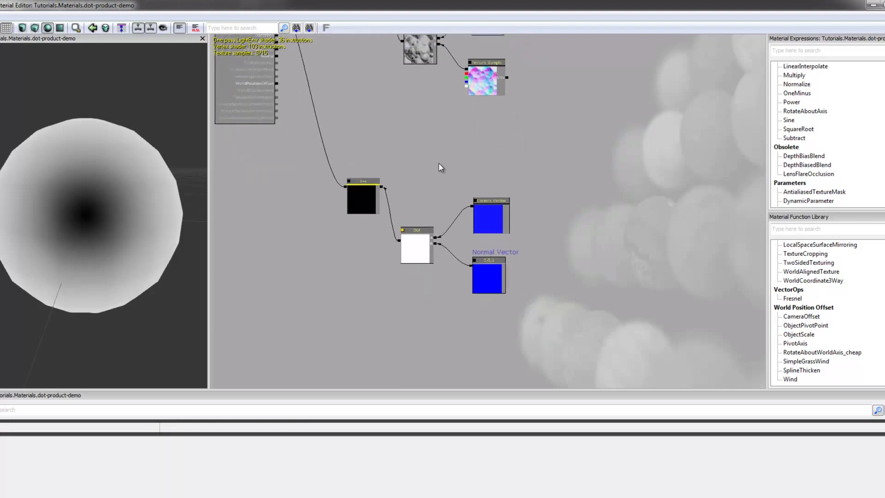
{"action": "left_click_drag", "start_coordinate": [440, 167], "coordinate": [447, 245]}
{"action": "left_click_drag", "start_coordinate": [428, 213], "coordinate": [467, 226]}
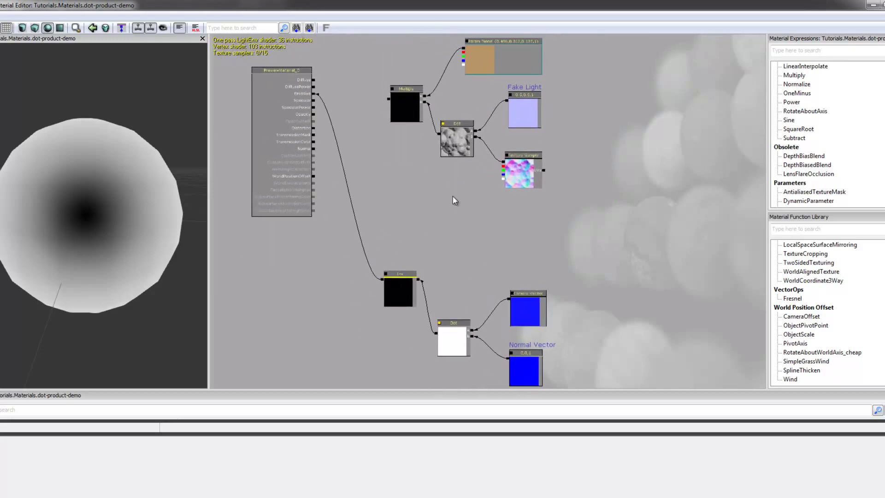
{"action": "left_click_drag", "start_coordinate": [453, 196], "coordinate": [461, 288]}
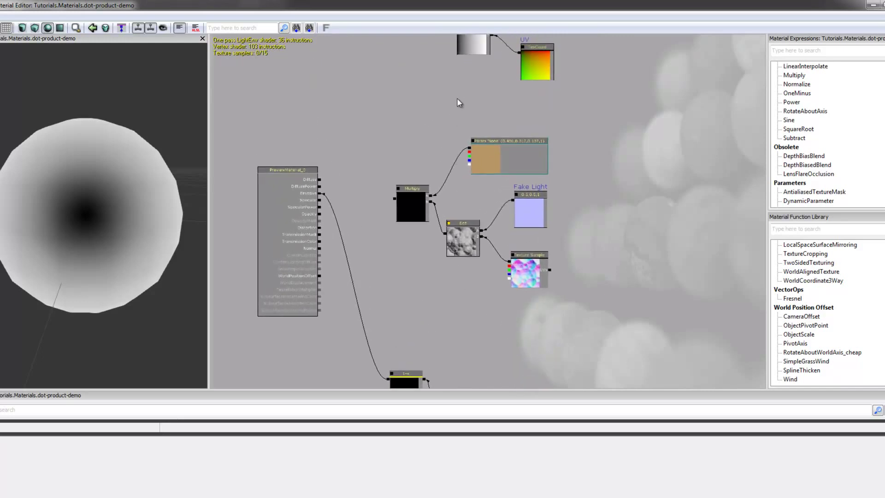
{"action": "left_click_drag", "start_coordinate": [458, 102], "coordinate": [452, 164]}
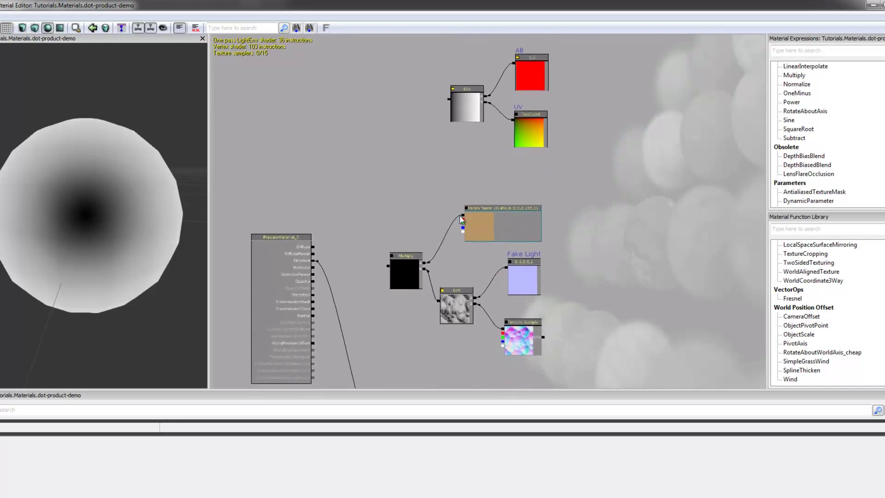